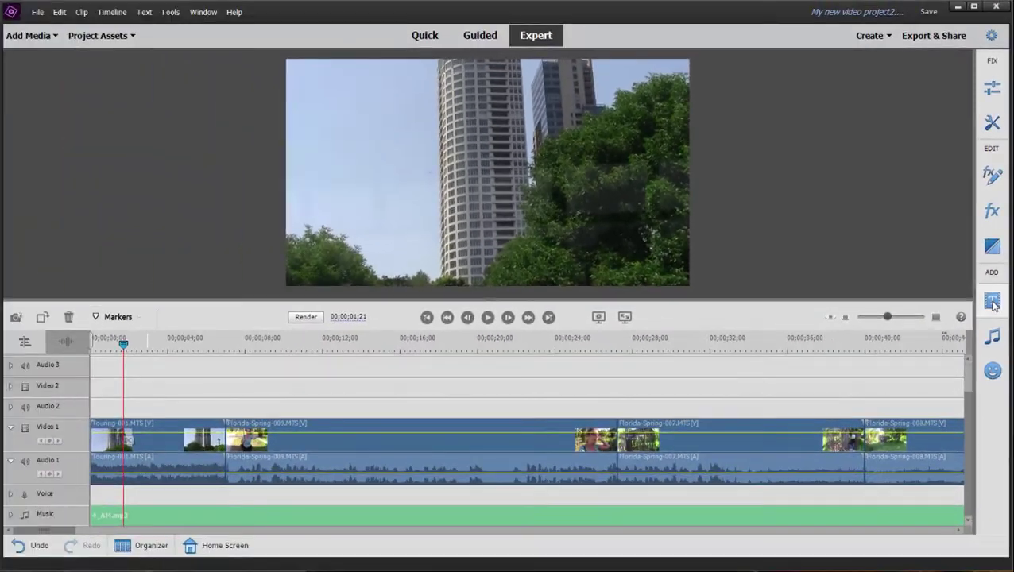
- Switch the title template library to the Classic Titles > General category
left_click(989, 316)
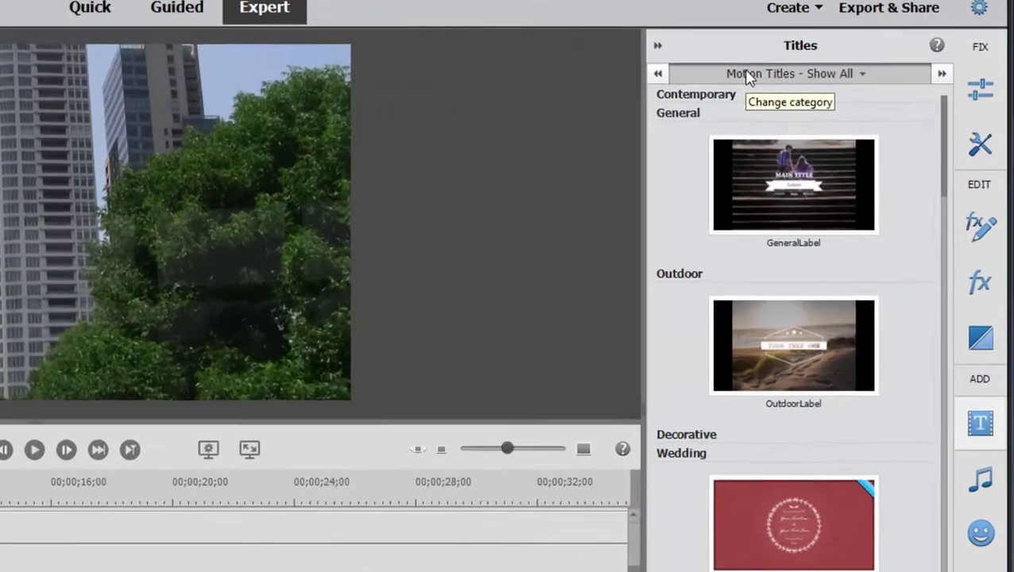
left_click(845, 79)
mouse_move(848, 96)
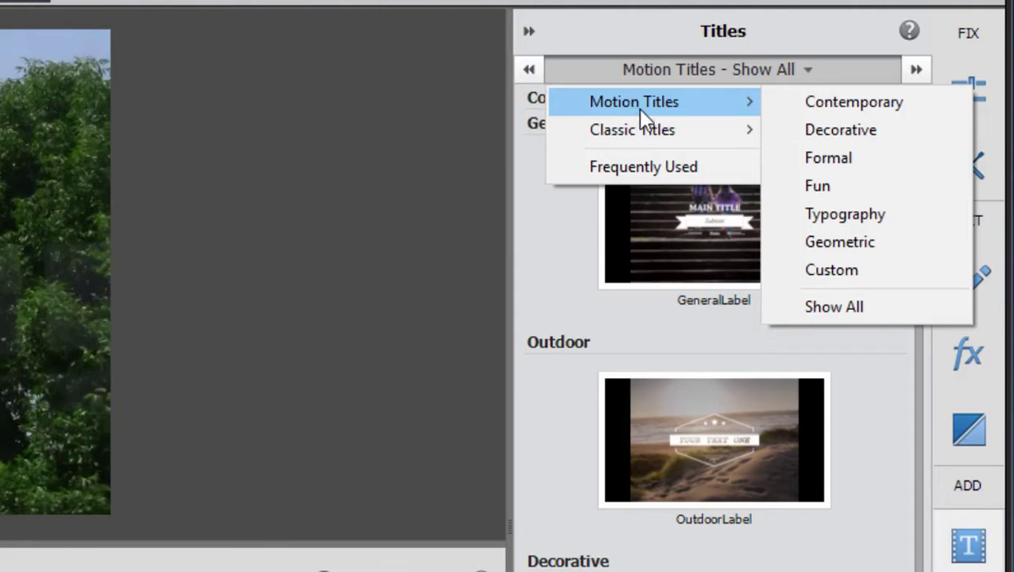
mouse_move(668, 136)
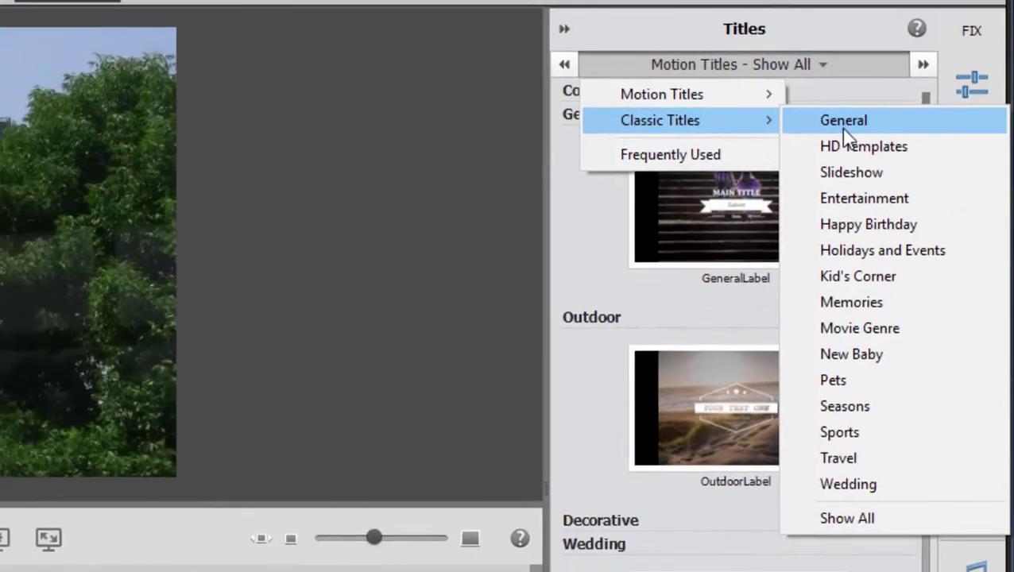
left_click(829, 129)
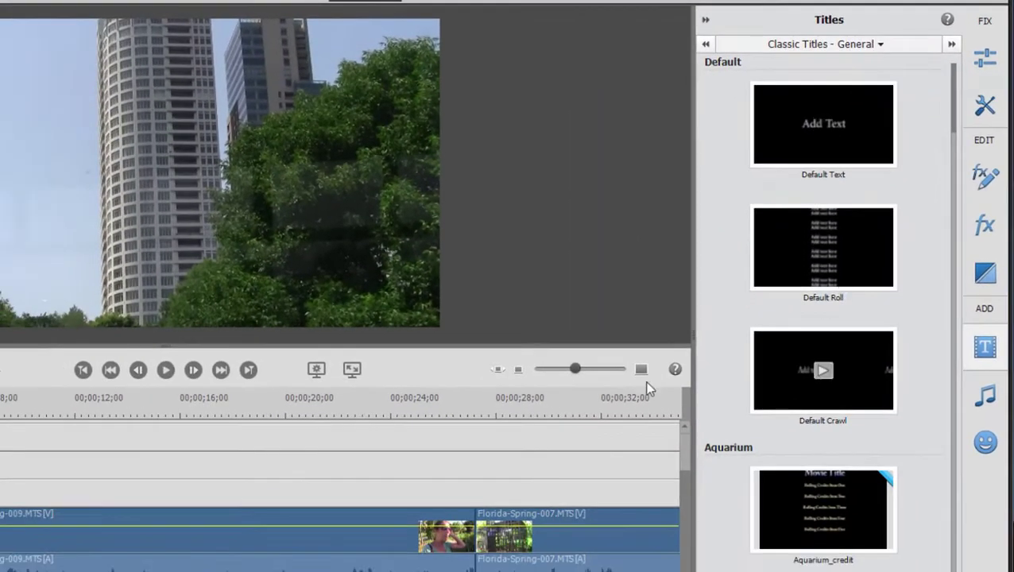
- Scroll the General templates down to the Comic Book set, such as Comicbook_Credits
scroll(878, 262, "down", 10)
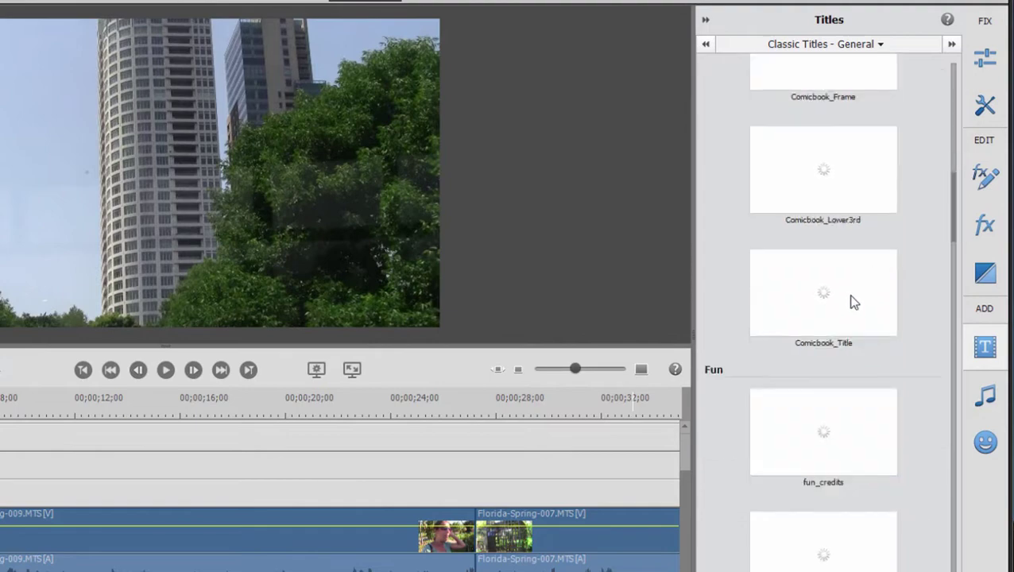
scroll(842, 294, "down", 15)
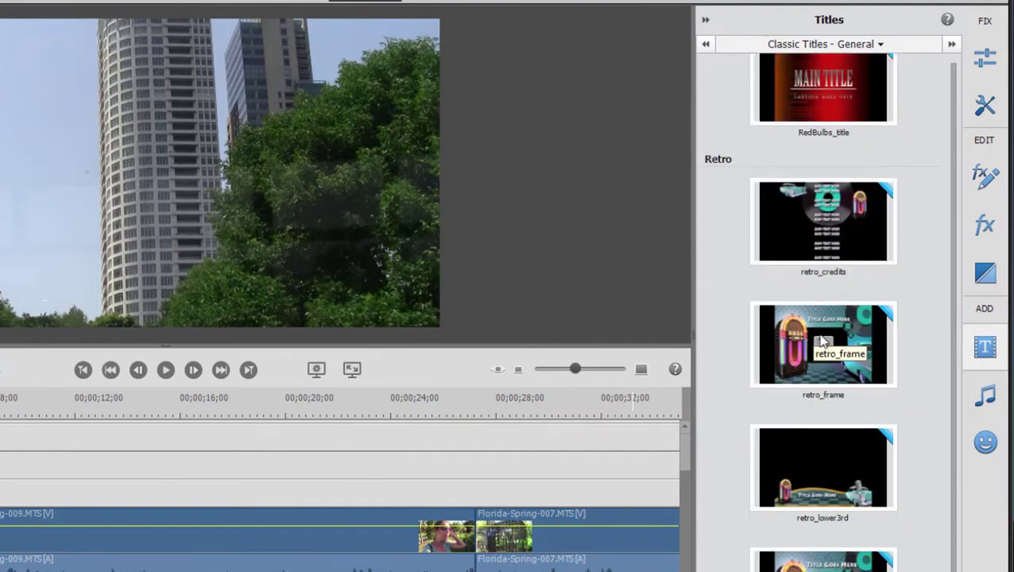
scroll(864, 417, "up", 15)
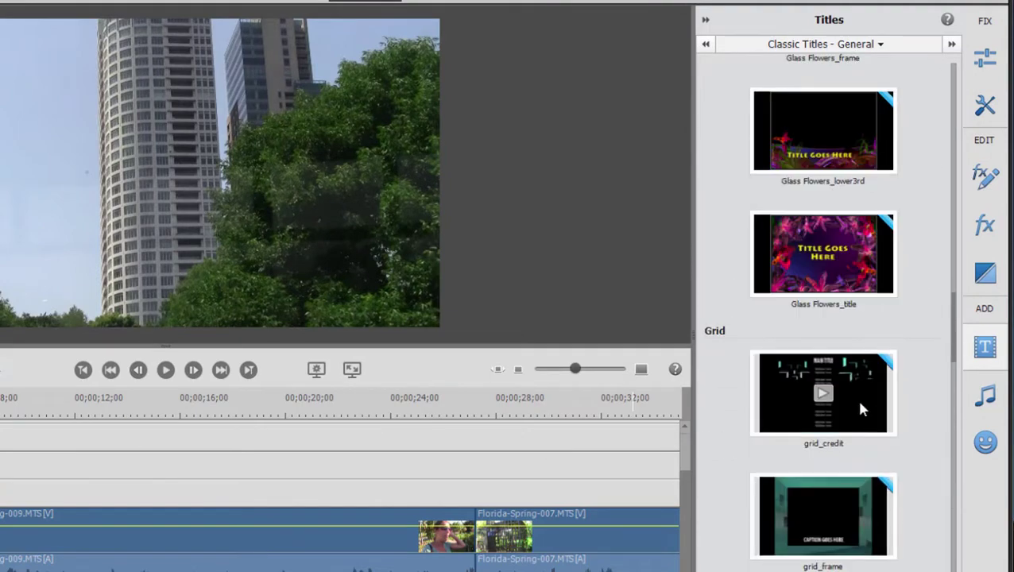
scroll(861, 405, "up", 10)
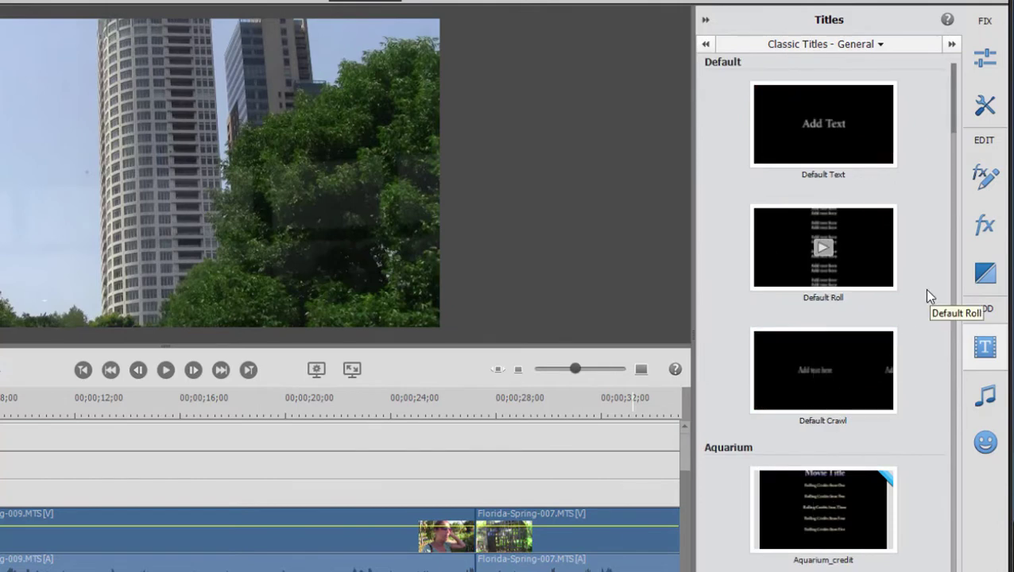
scroll(912, 287, "down", 5)
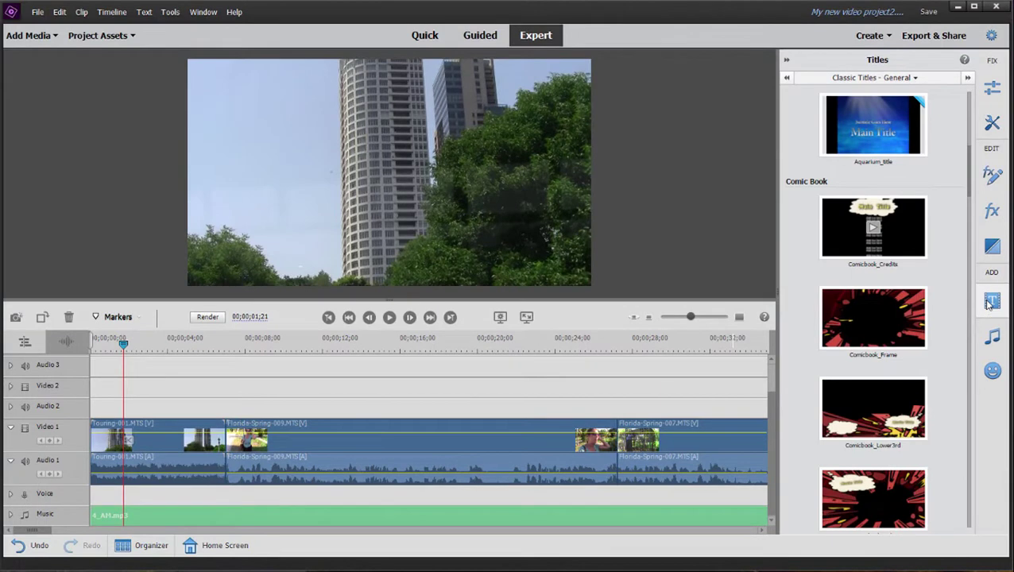
- Add a Default Text title at 00;00;00;29 reading 'The City'
left_click(991, 302)
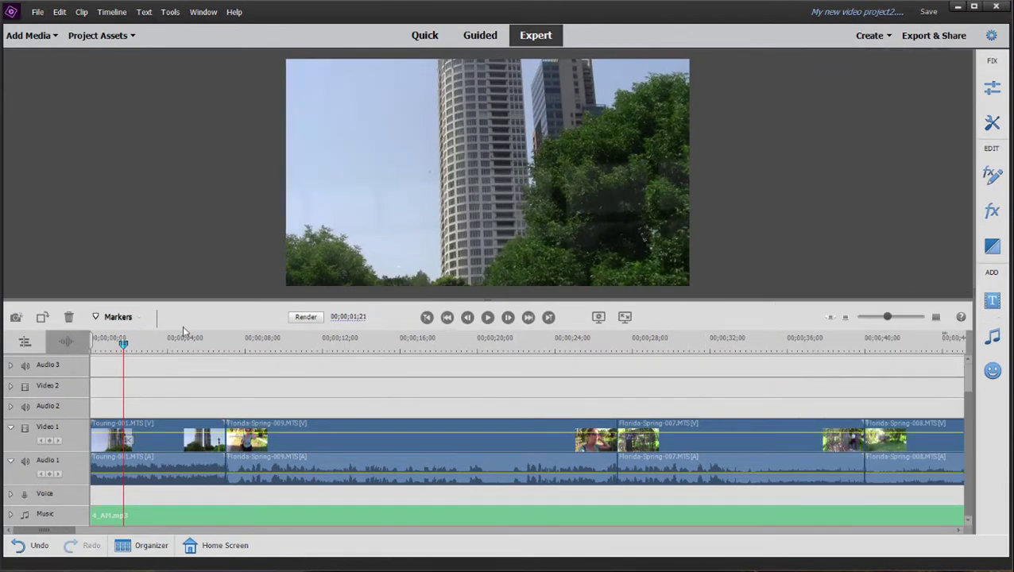
left_click(109, 354)
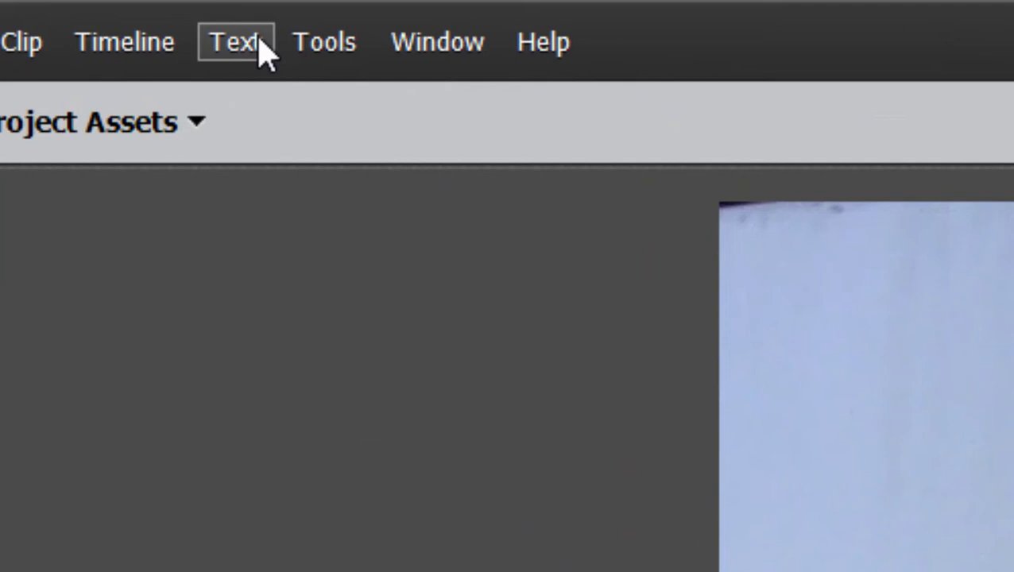
left_click(265, 52)
mouse_move(280, 104)
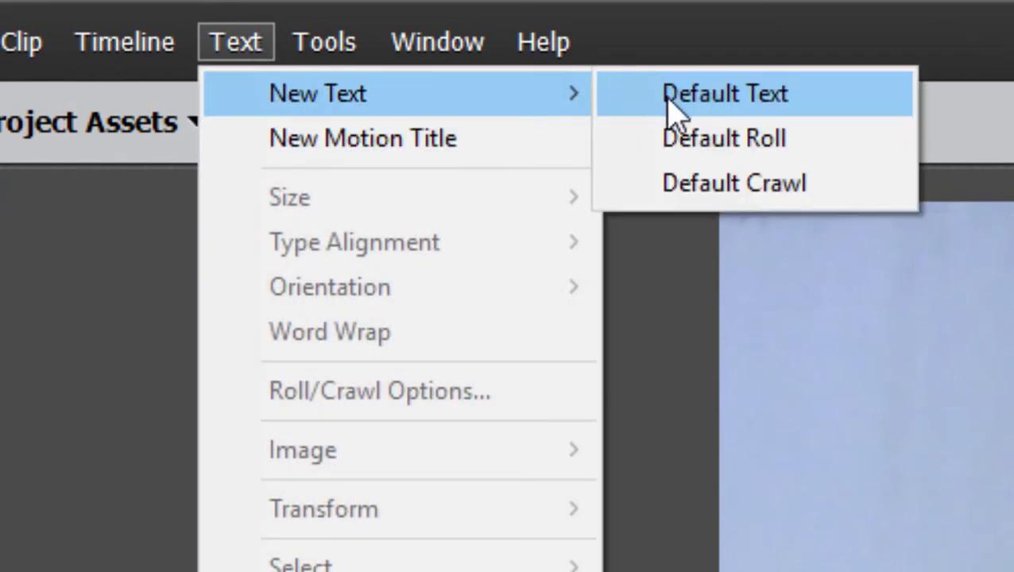
left_click(674, 111)
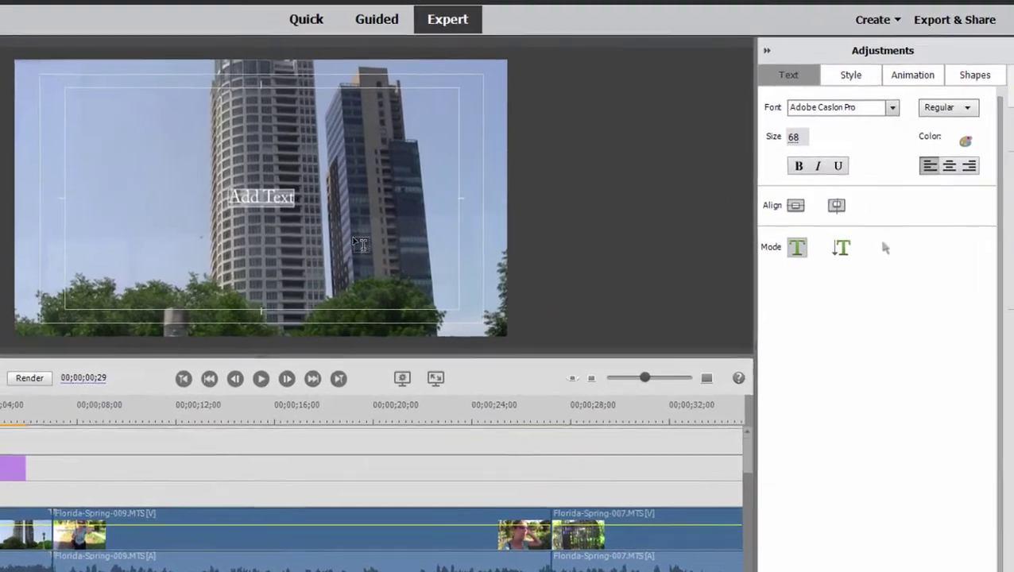
type("The City")
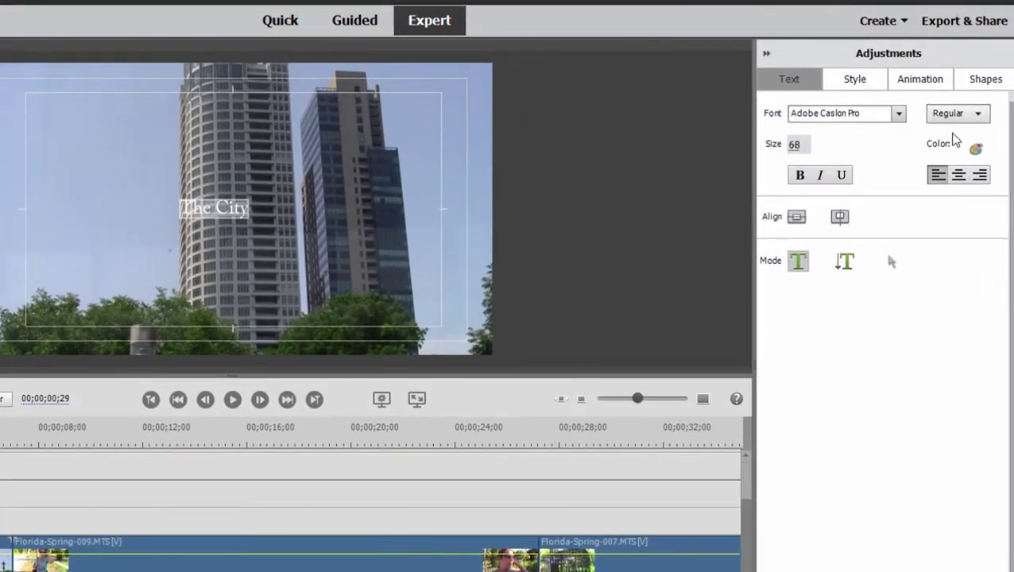
- Set The City title's font to Arial at size 300
left_click(899, 113)
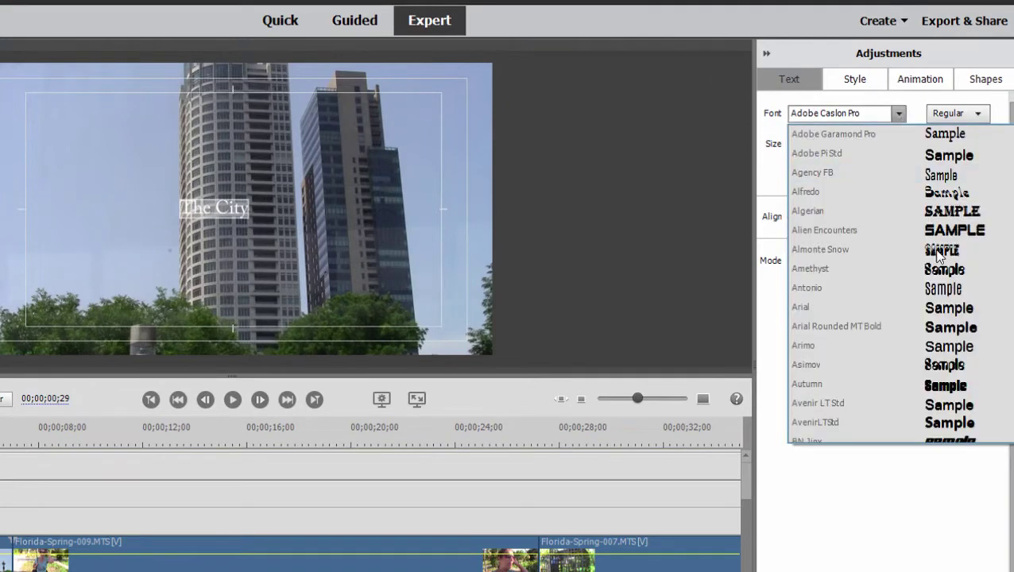
left_click(954, 310)
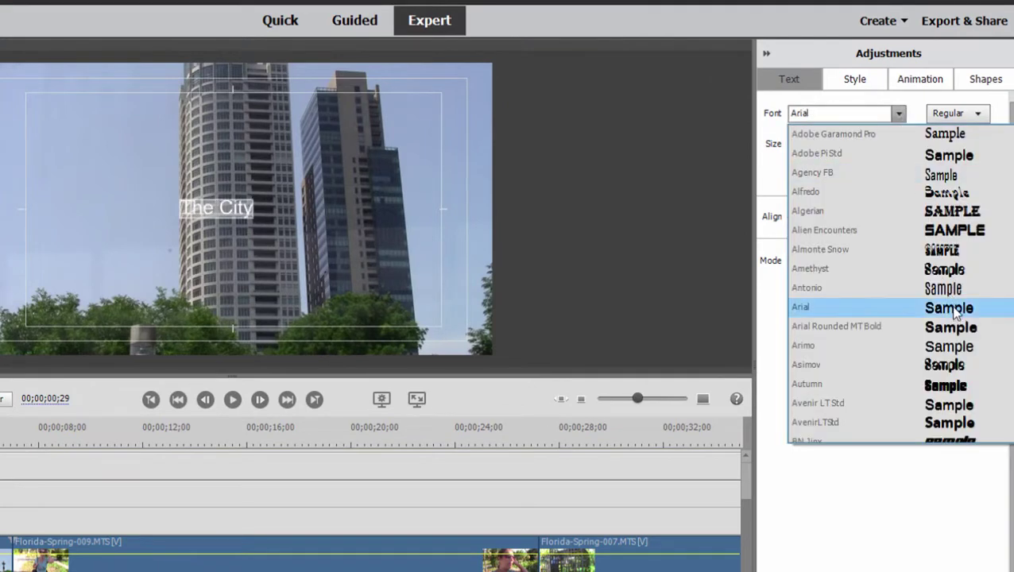
left_click(858, 307)
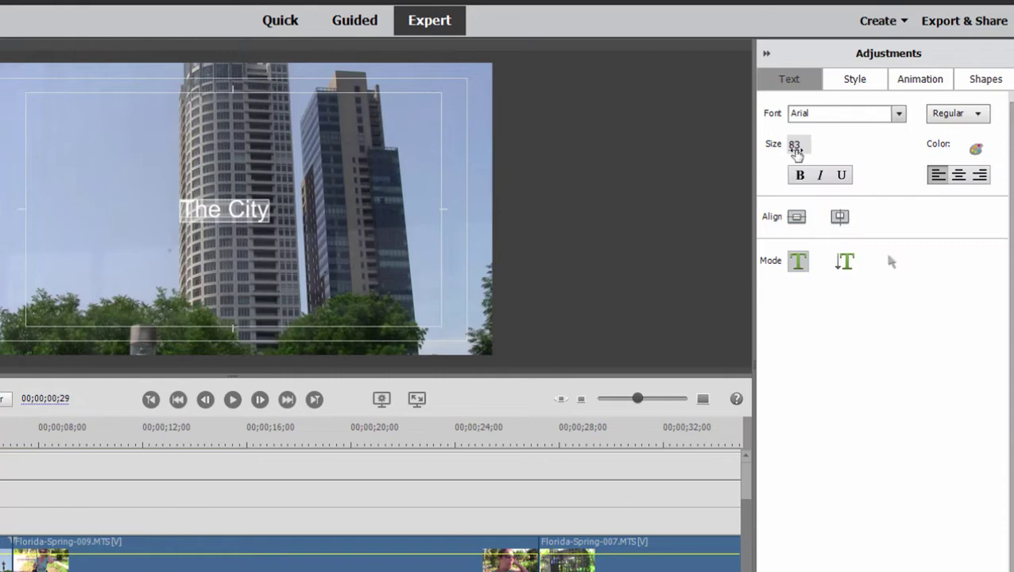
left_click_drag(796, 152, 800, 144)
left_click(797, 144)
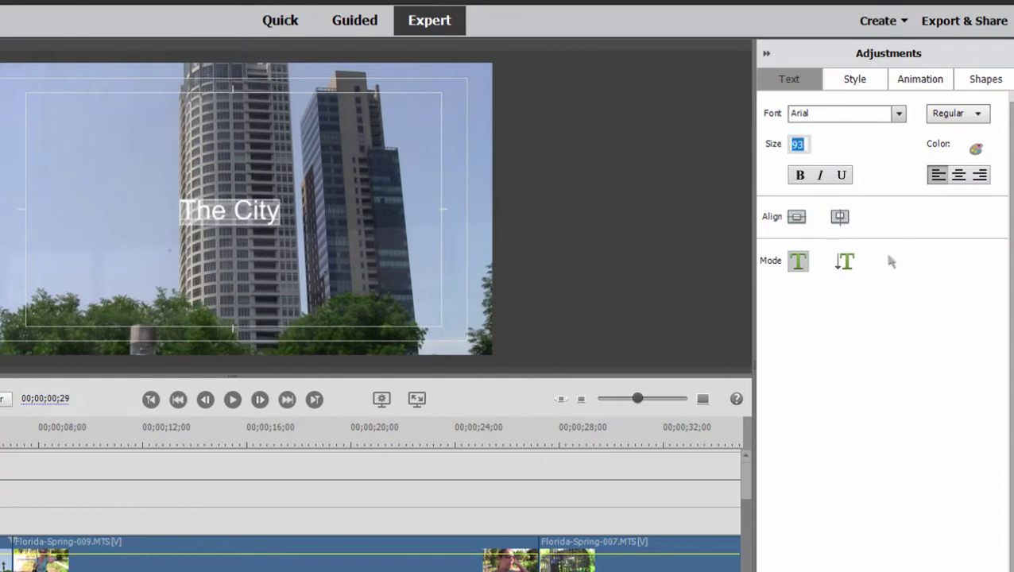
type("300")
key("Return")
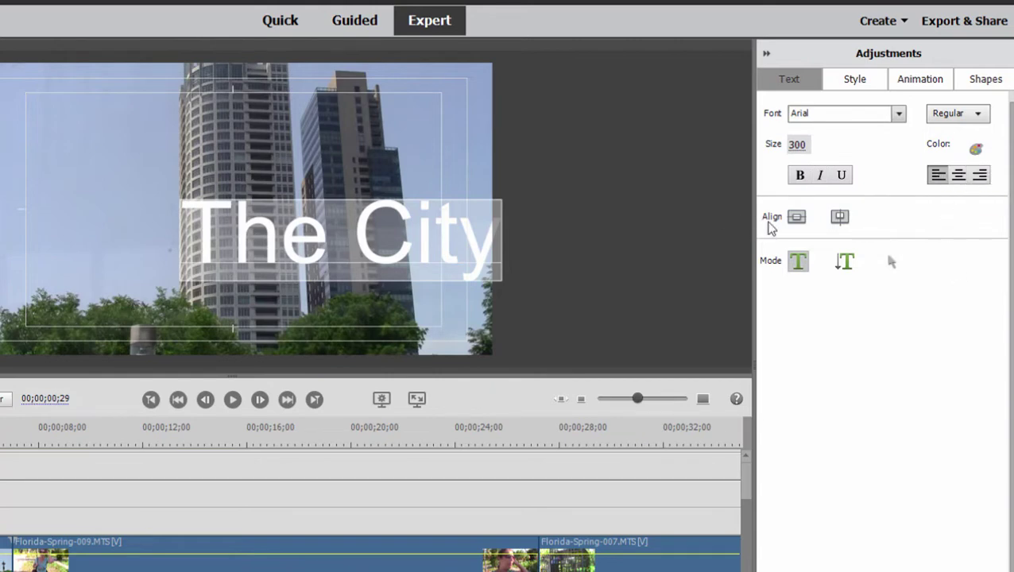
- Centre the title horizontally and vertically in the frame
left_click(796, 217)
left_click(840, 217)
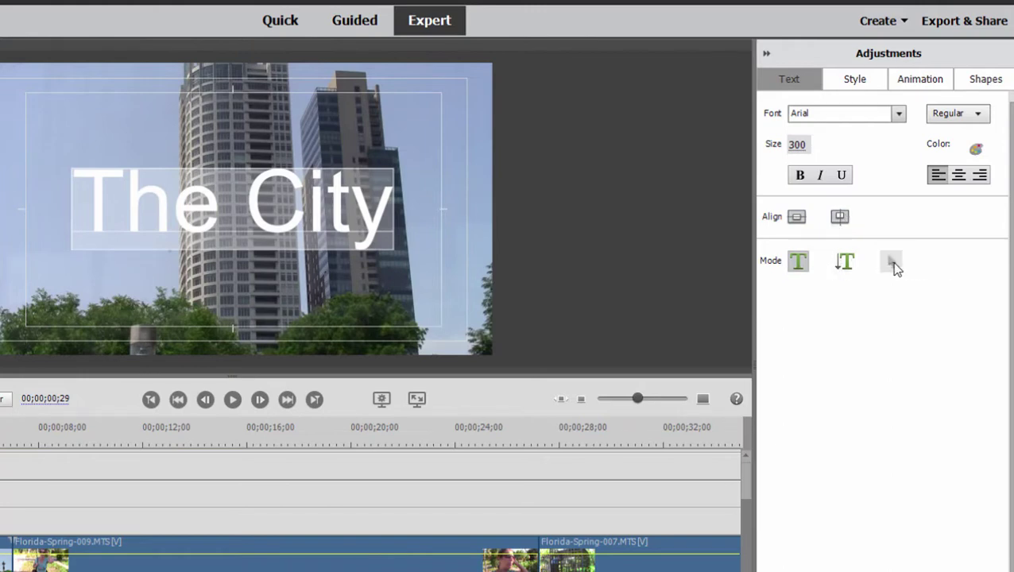
left_click(891, 264)
- Nudge The City title slightly lower and right over the skyline
mouse_move(306, 208)
left_mouse_down()
mouse_move(296, 131)
mouse_move(302, 181)
mouse_move(349, 260)
mouse_move(425, 291)
mouse_move(364, 310)
mouse_move(334, 268)
mouse_move(310, 199)
mouse_move(306, 227)
left_mouse_up()
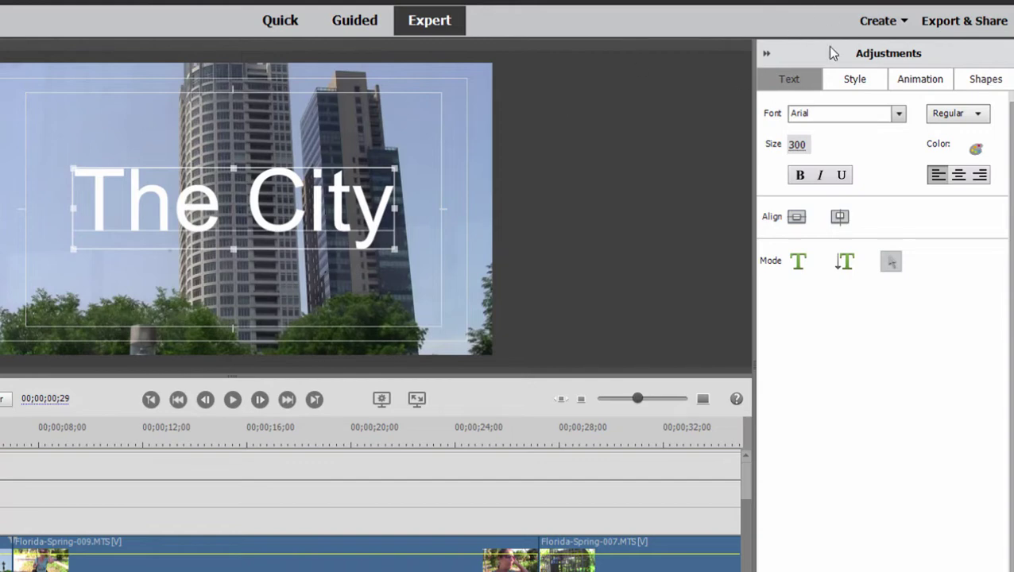
left_click(986, 80)
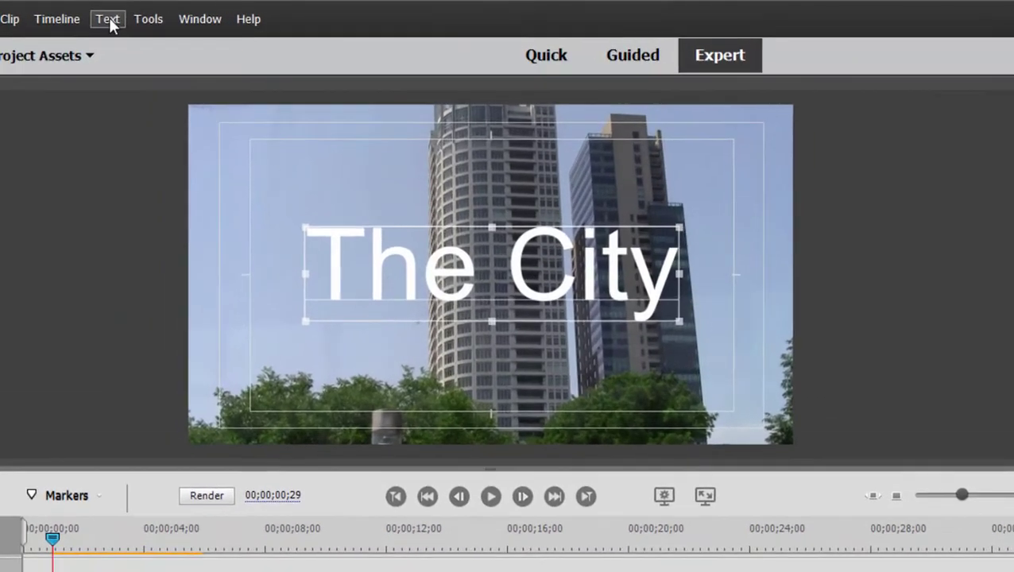
left_click(93, 17)
mouse_move(197, 183)
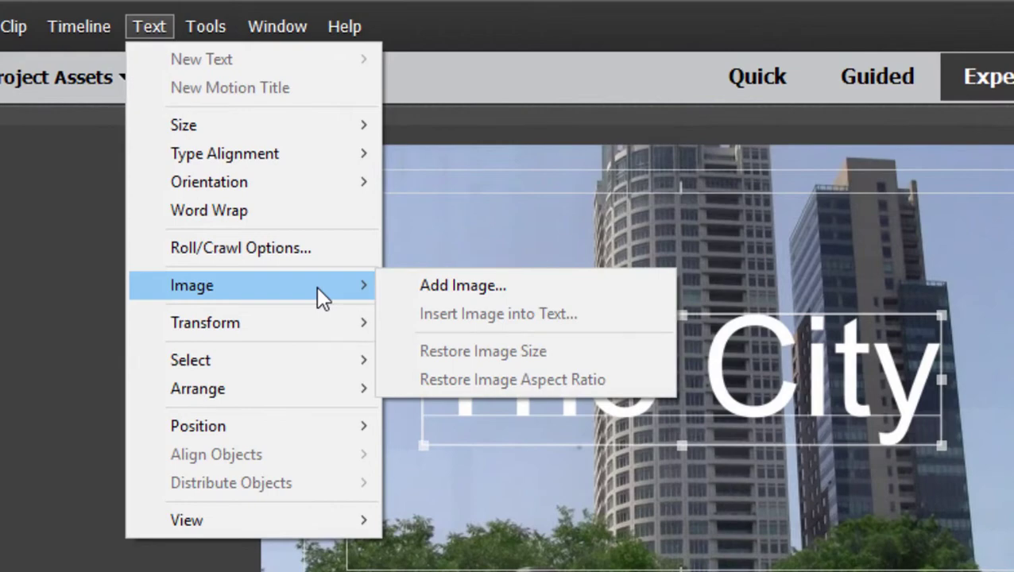
left_click(331, 248)
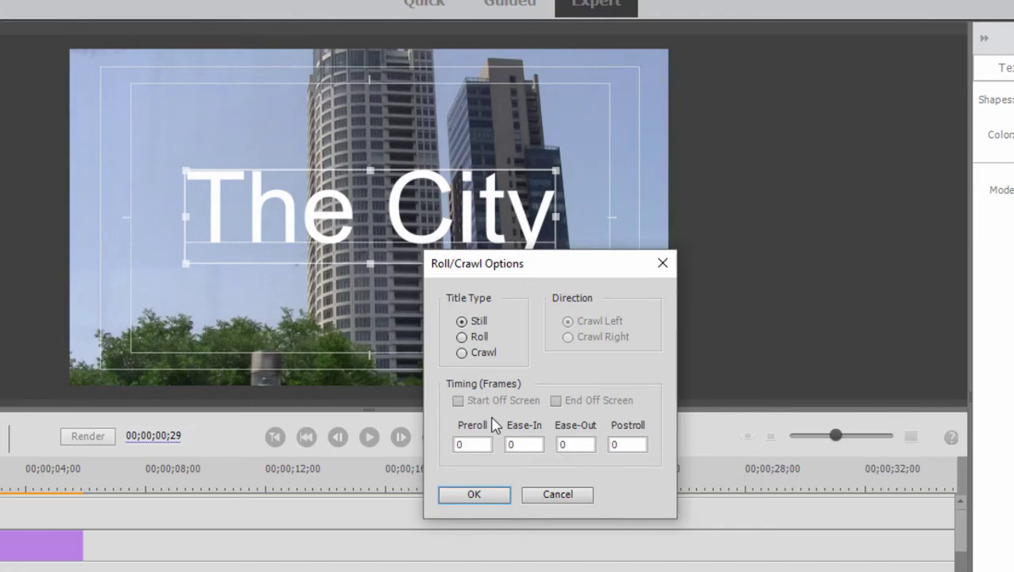
left_click(571, 495)
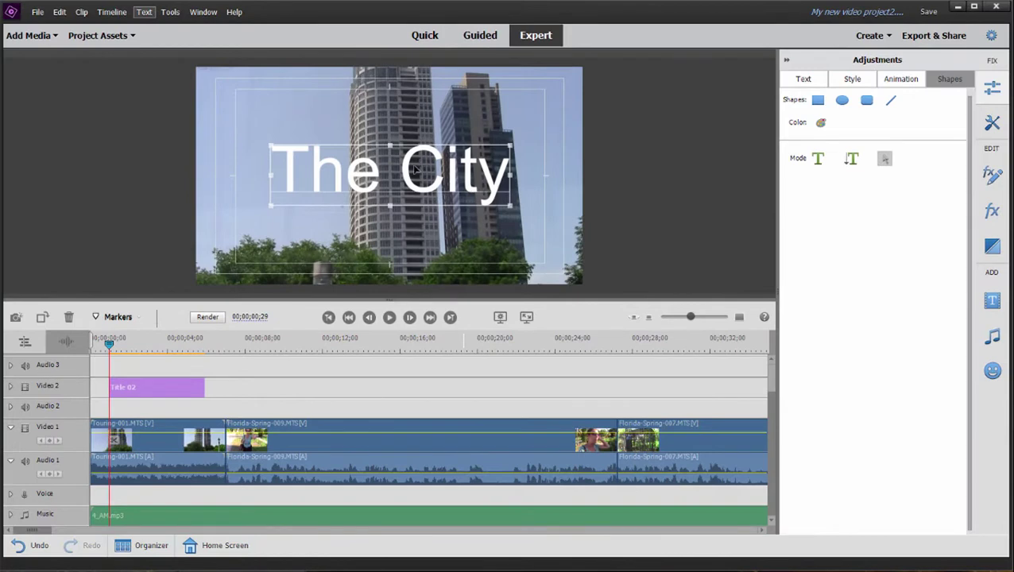
- Exit title editing, reselect Title 02, and move the playhead to 00;00;10;22
left_click(282, 343)
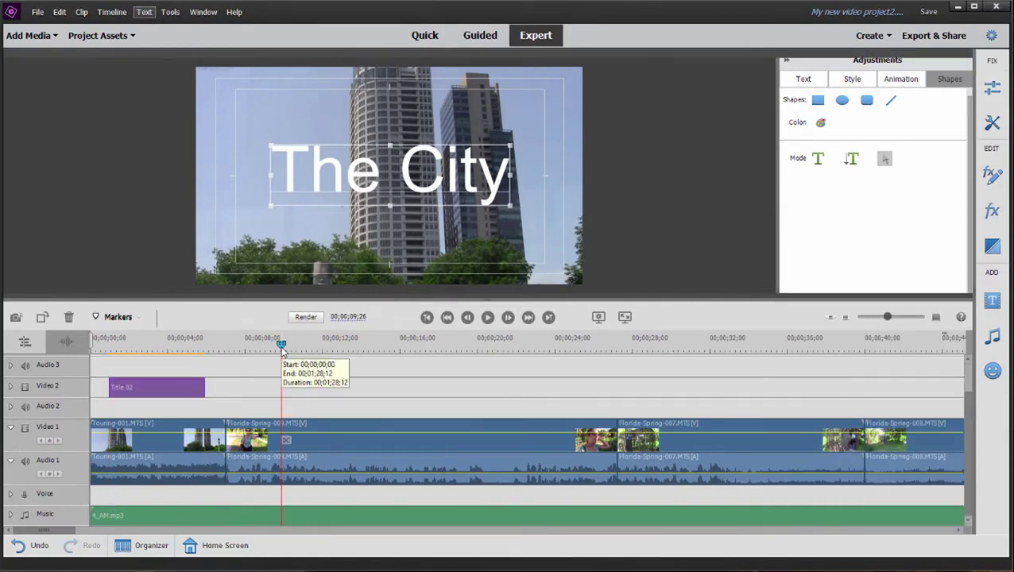
left_click(311, 370)
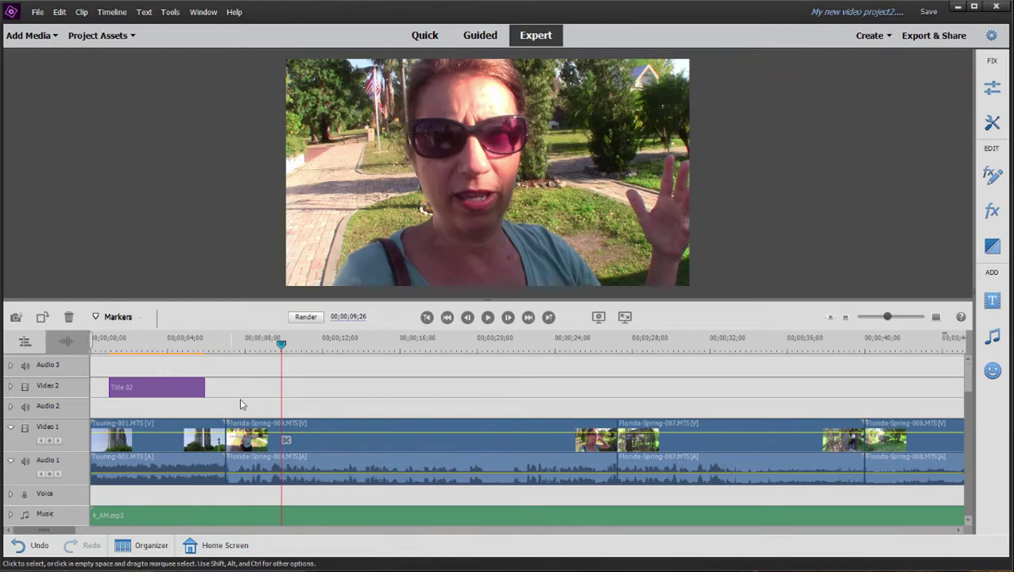
left_click(174, 393)
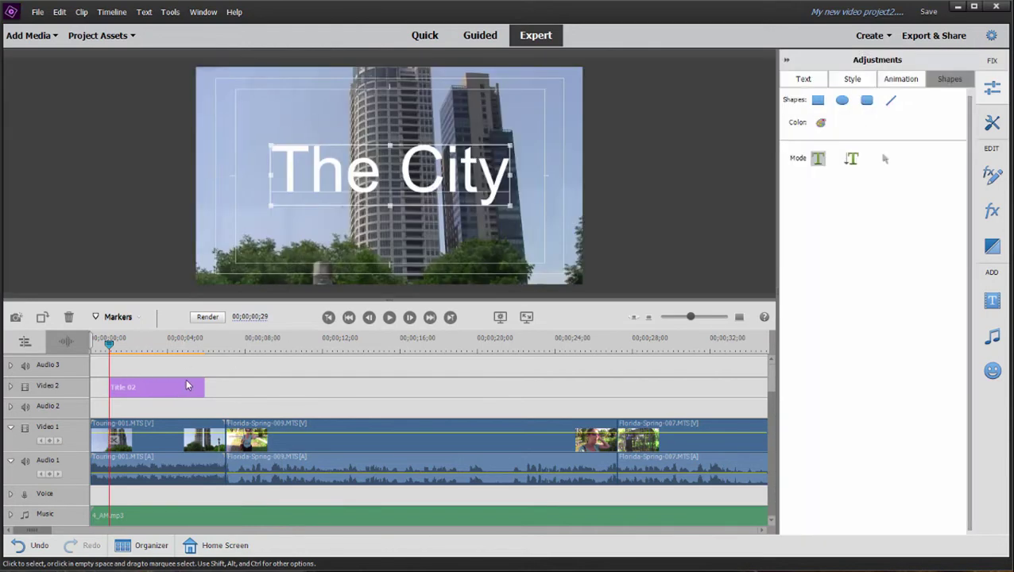
left_click(298, 344)
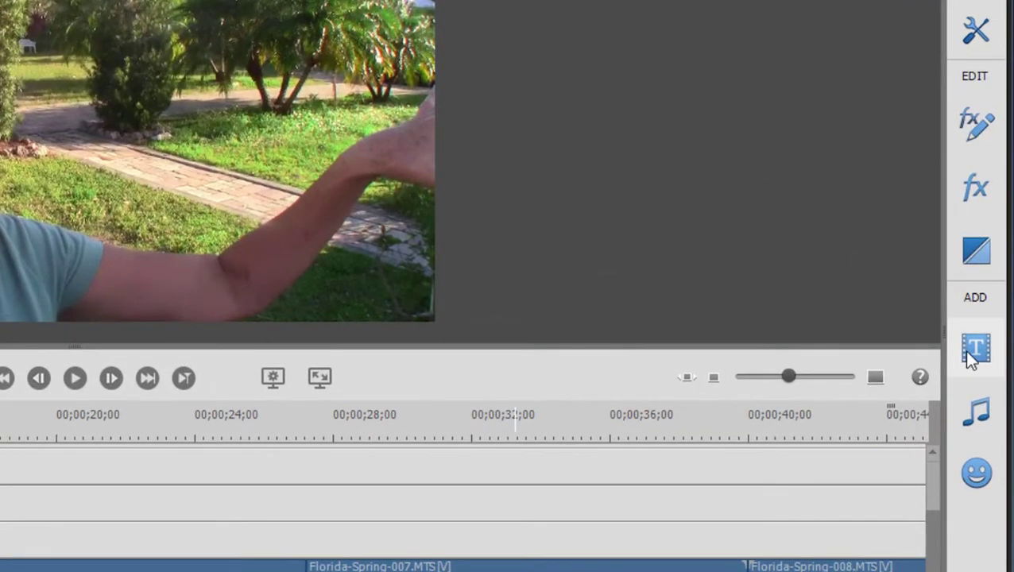
- Reopen the title templates and scroll to Comicbook_Title in the Comic Book set
left_click(982, 329)
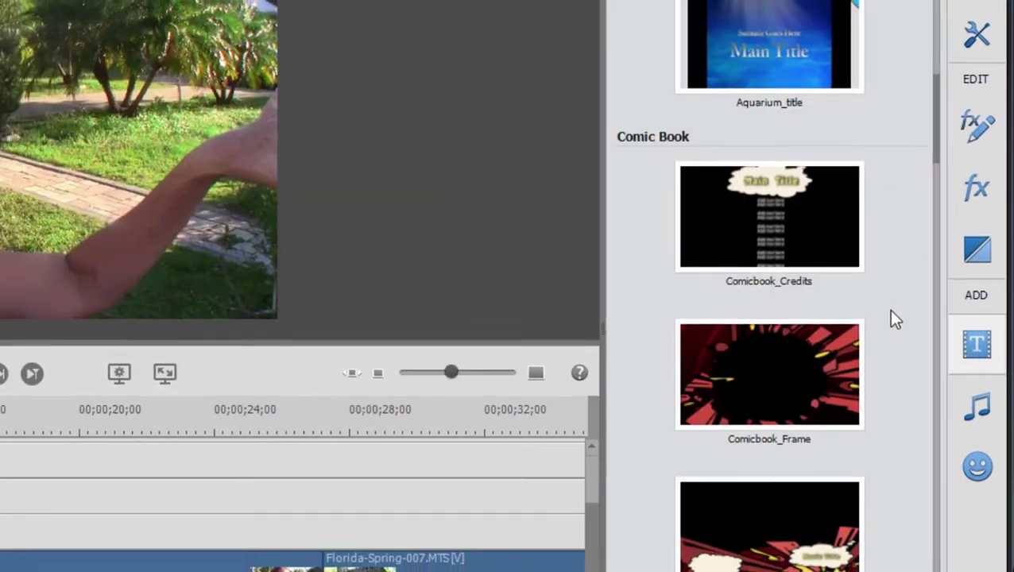
scroll(888, 309, "down", 10)
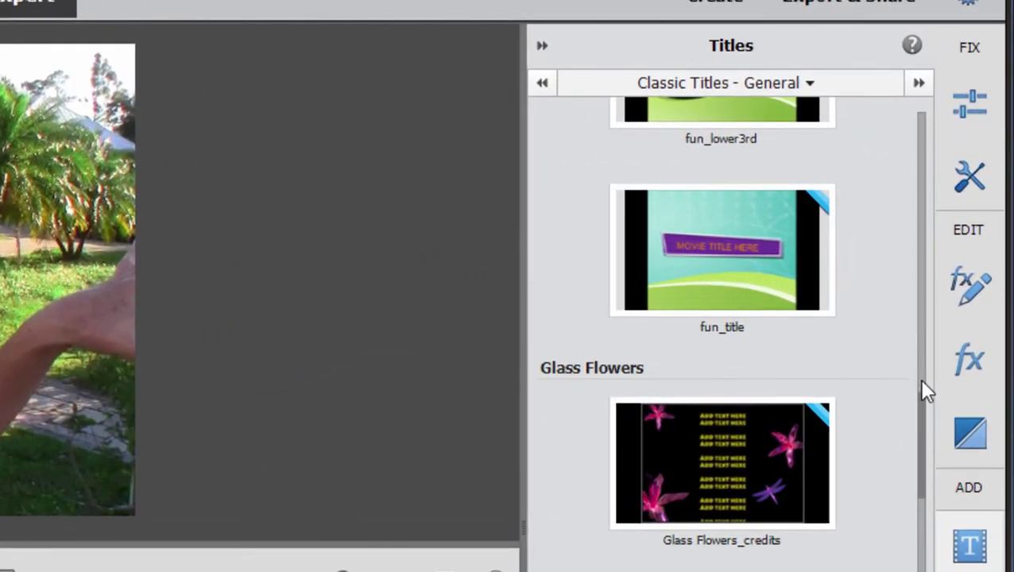
scroll(922, 286, "up", 10)
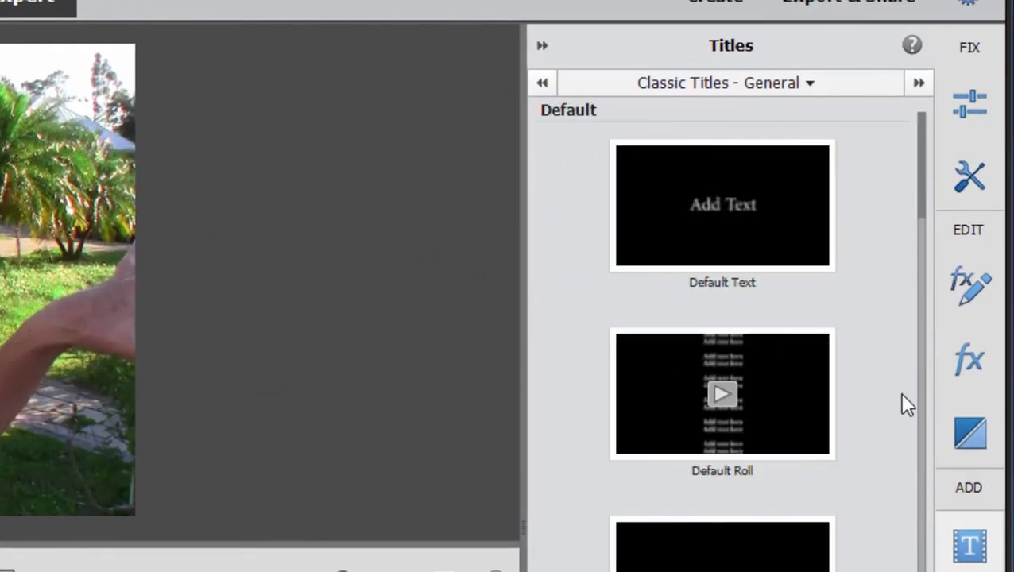
scroll(906, 403, "down", 5)
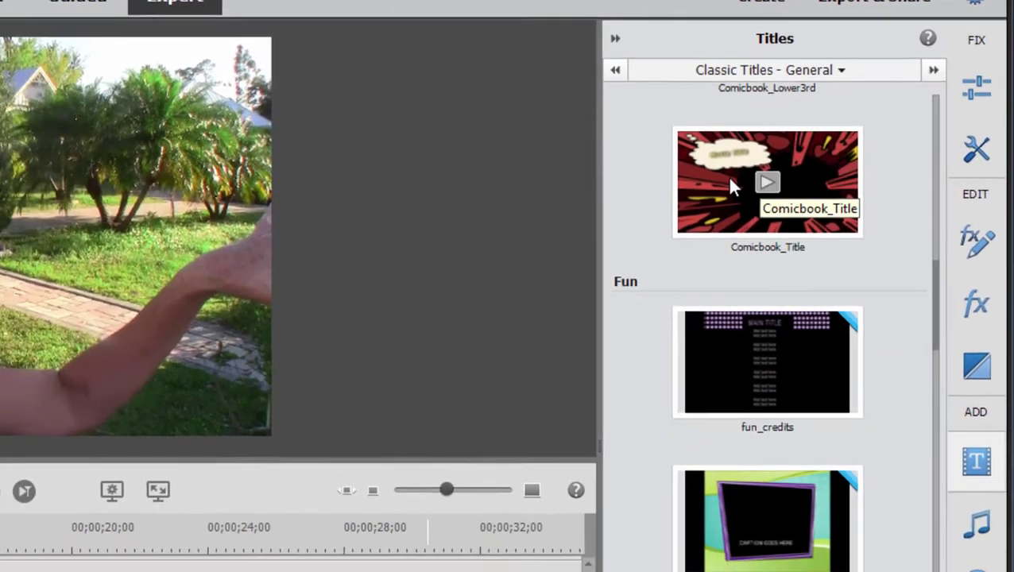
- Place the Comicbook_Title template on the title track at the playhead
left_click(680, 220)
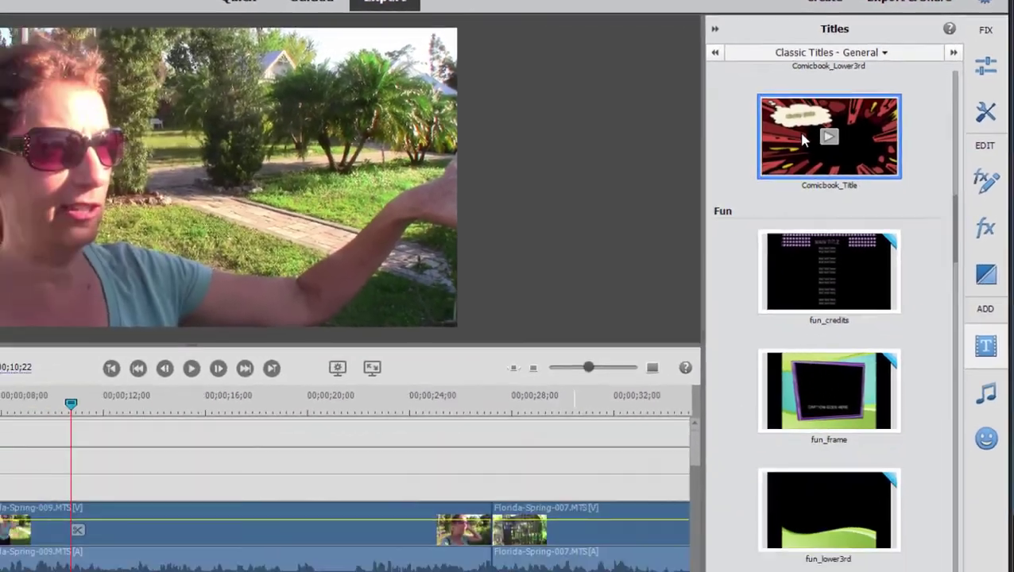
left_click_drag(803, 140, 58, 488)
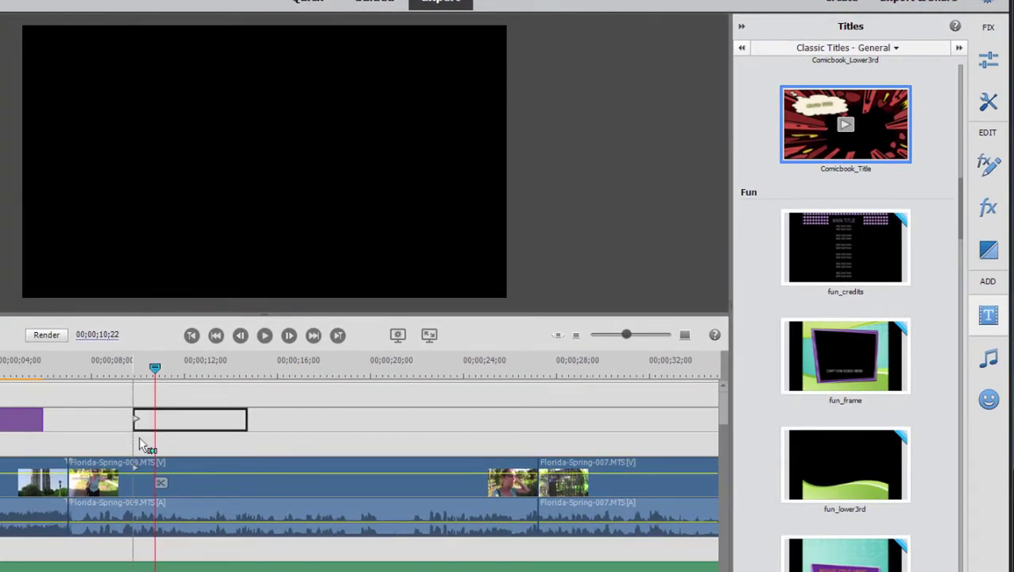
left_click_drag(139, 438, 142, 439)
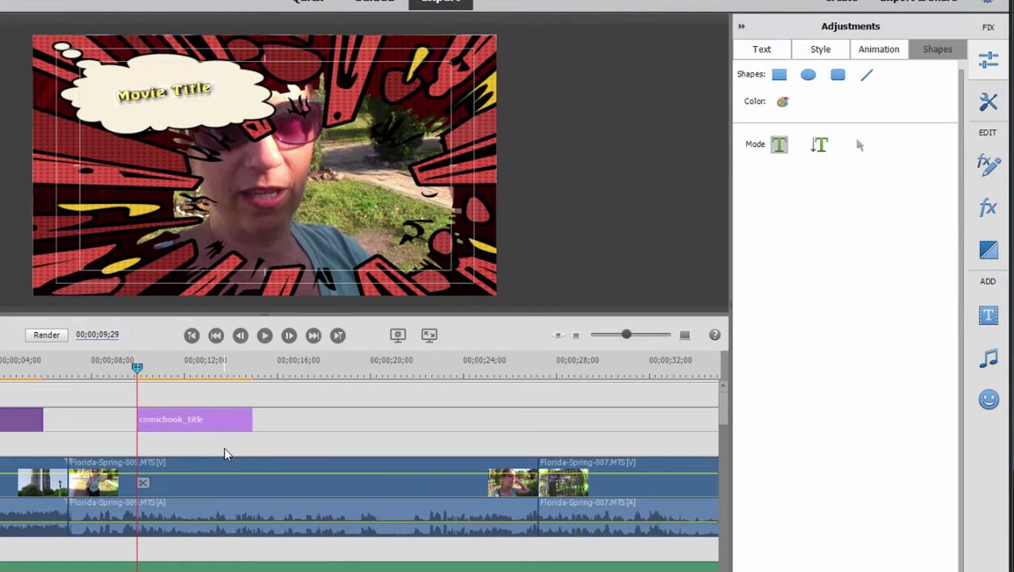
- Reposition the comic overlay and fit Movie Title back inside the speech bubble
left_click(866, 148)
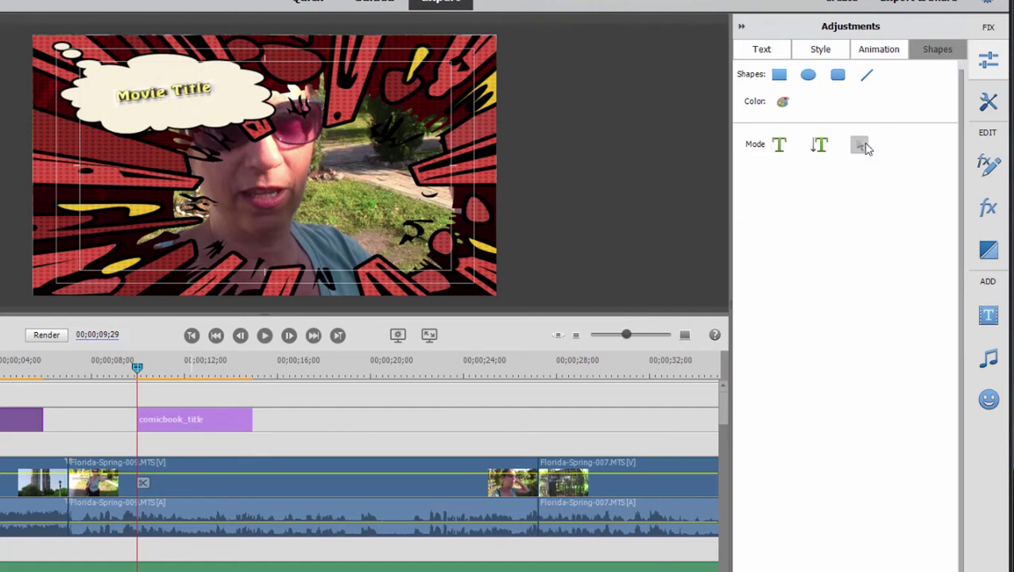
left_click(170, 176)
left_click_drag(169, 176, 90, 184)
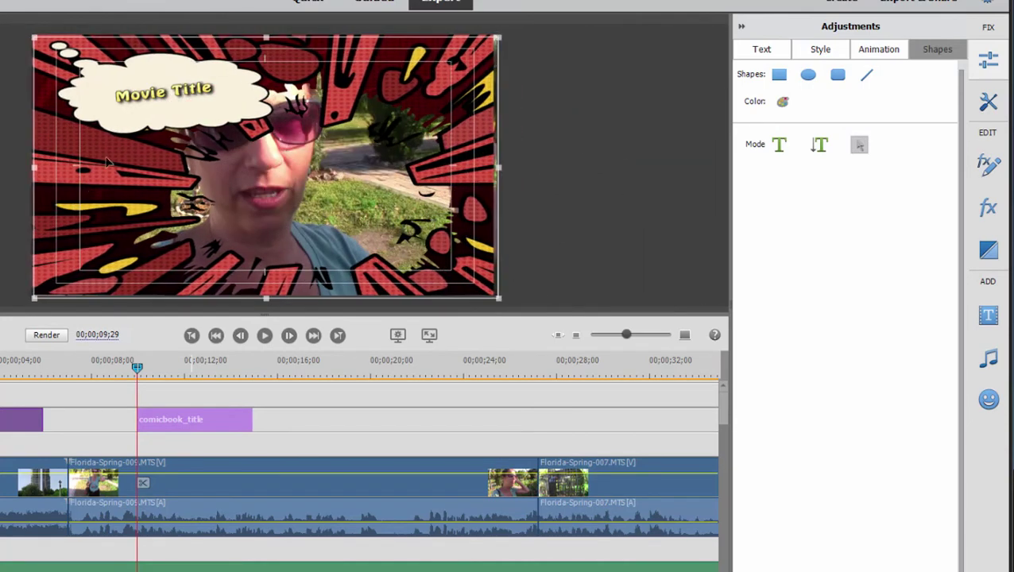
left_click_drag(141, 97, 194, 90)
left_click(589, 170)
left_click_drag(85, 191, 90, 190)
- Delete the comic frame and bubble, lower Movie Title below the face, and browse animation presets
key("Delete")
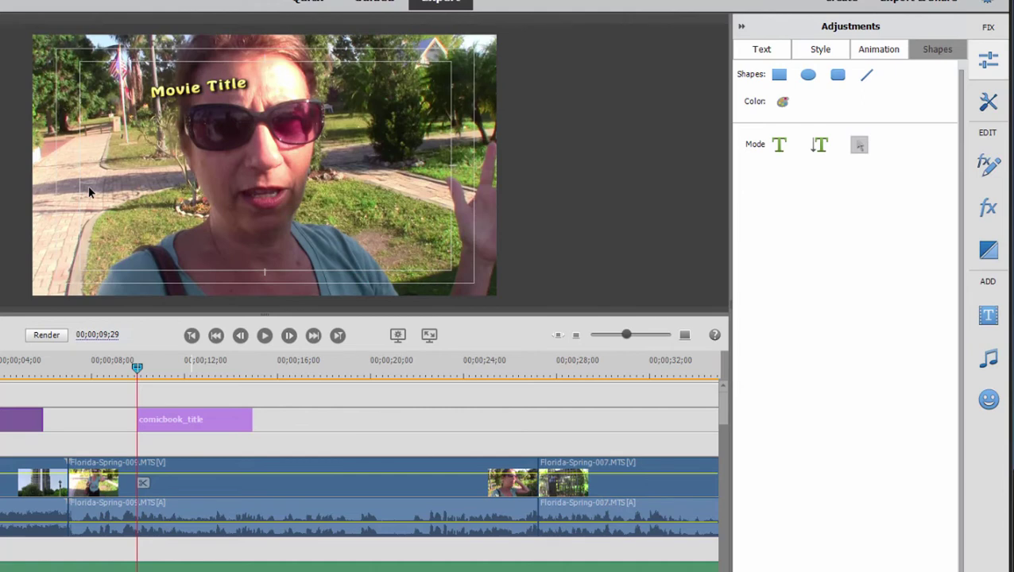
left_click_drag(201, 95, 281, 214)
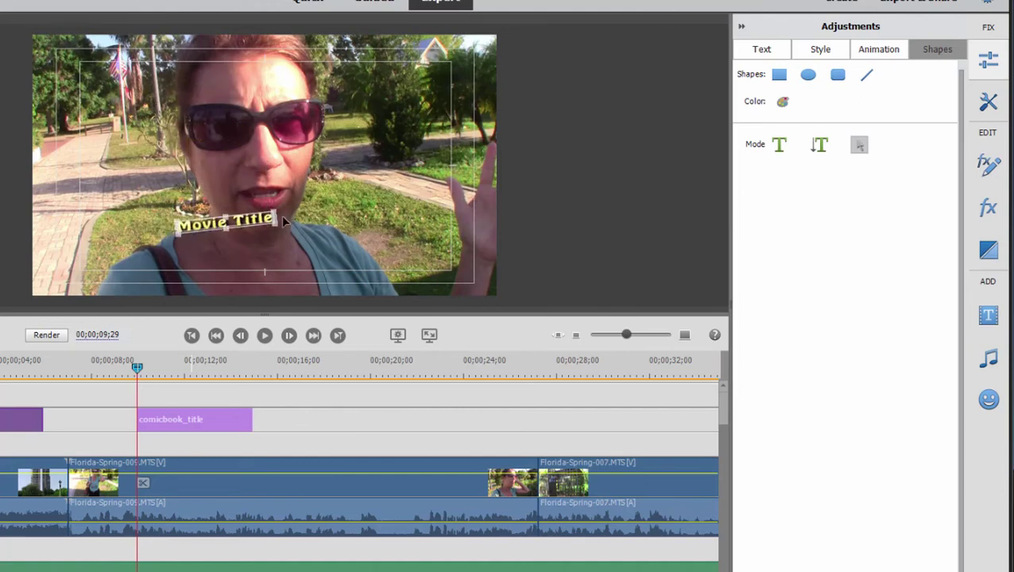
left_click(836, 56)
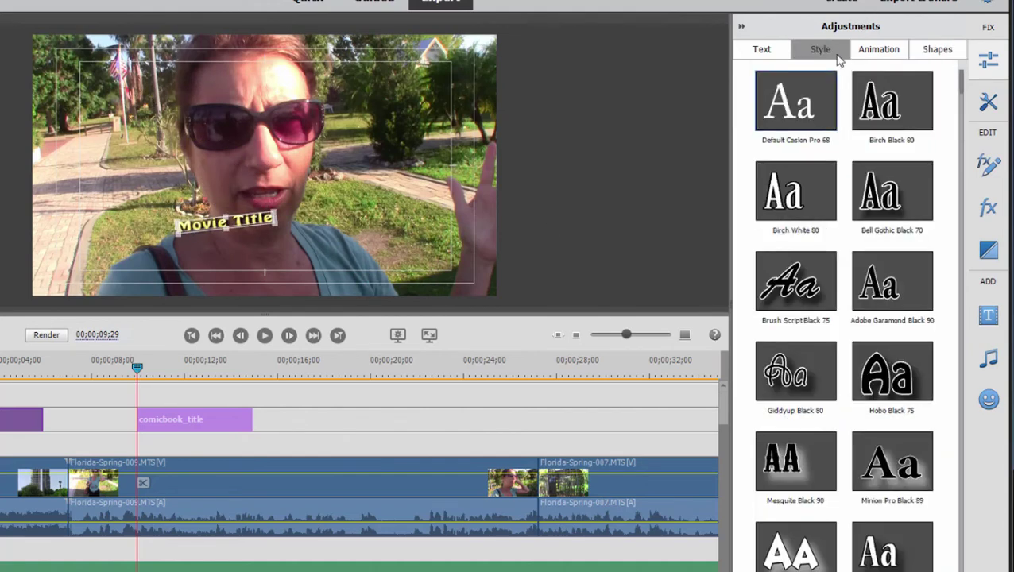
left_click(878, 49)
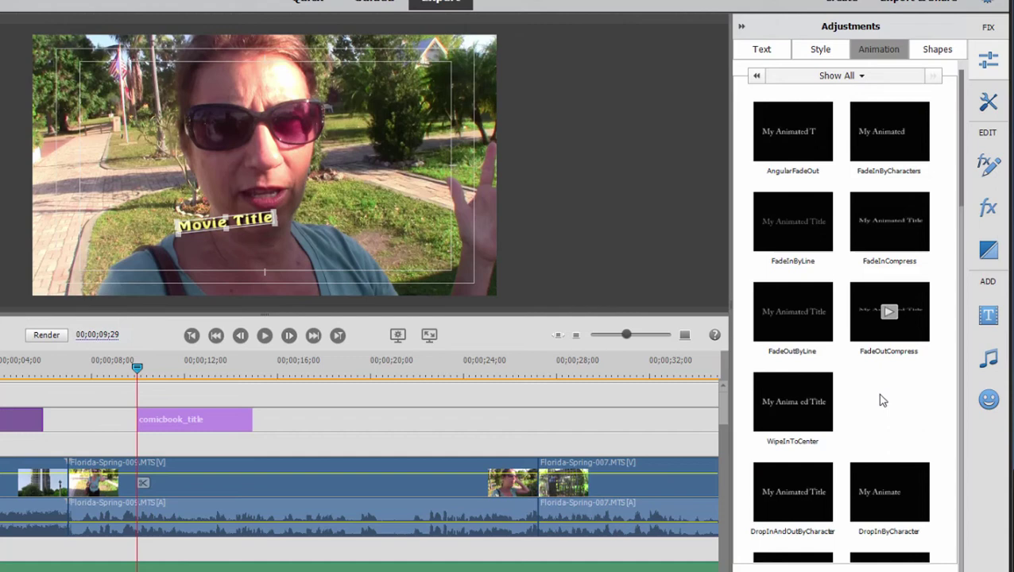
scroll(880, 412, "down", 5)
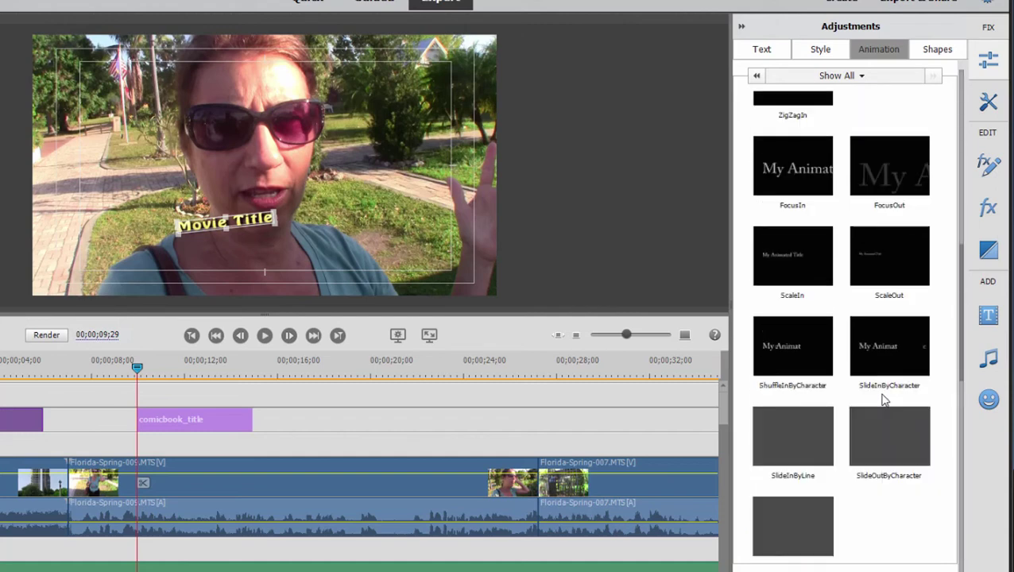